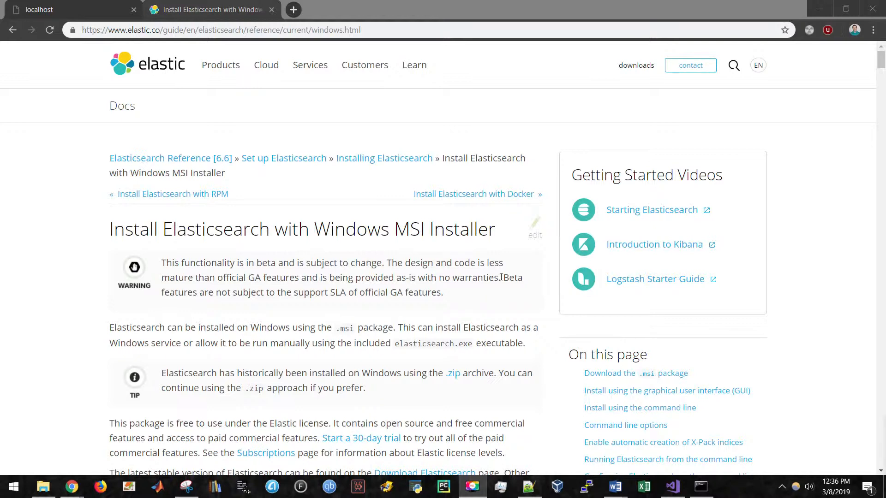
- Try to download the elasticsearch-6.6.1.msi package from Elastic's Windows MSI installation guide
left_click(371, 34)
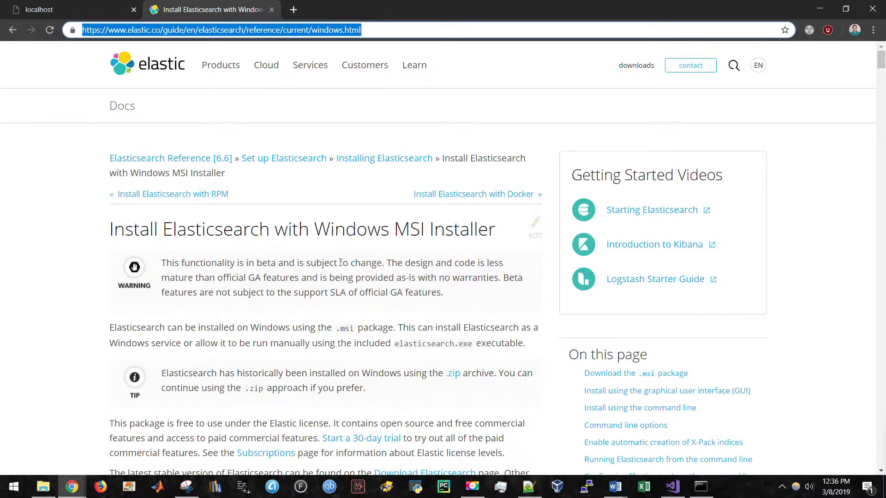
scroll(340, 263, "down", 7)
scroll(341, 262, "down", 1)
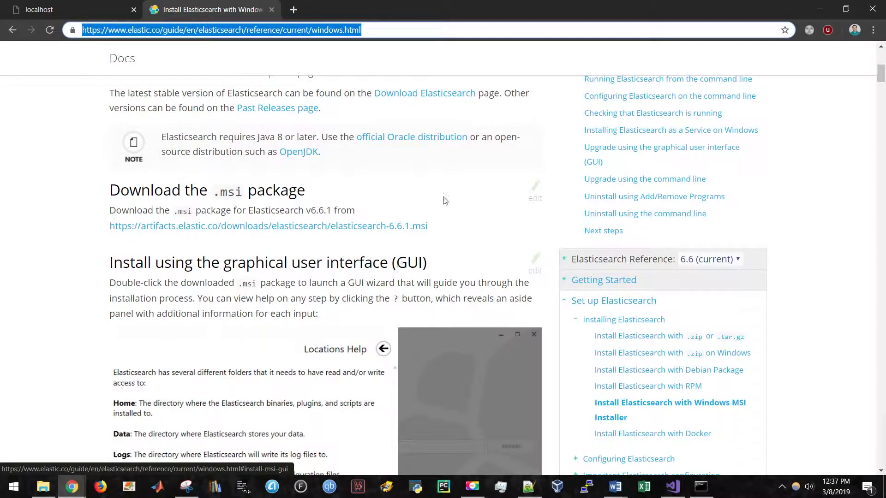
left_click(303, 229)
left_click(119, 462)
left_click(135, 443)
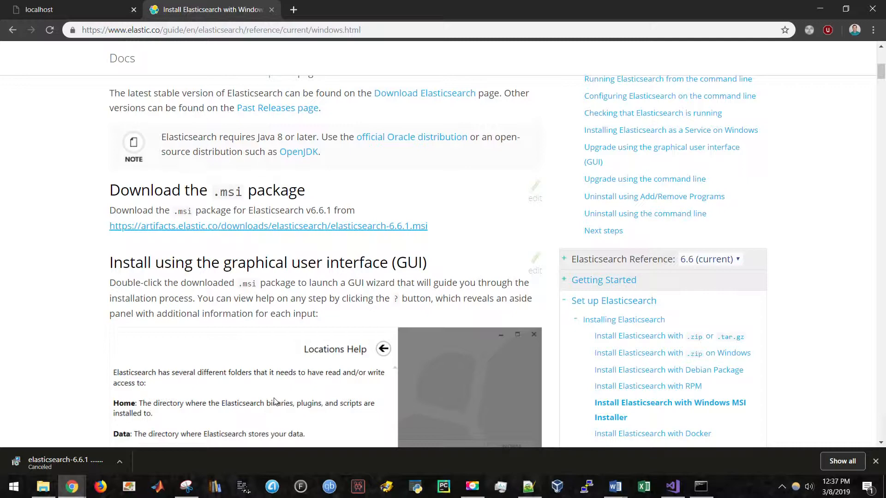
scroll(272, 395, "up", 10)
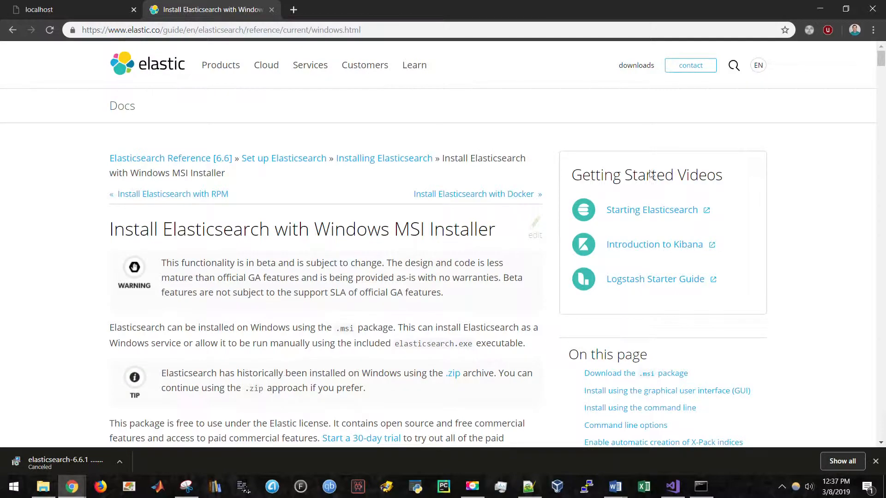
- View the target path in the properties of the ElasticSearch desktop shortcut
left_click(819, 10)
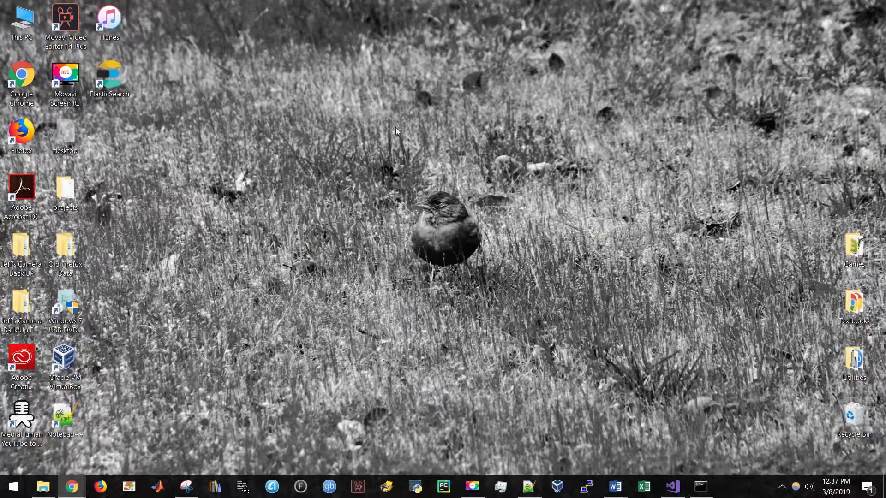
right_click(119, 85)
left_click(155, 346)
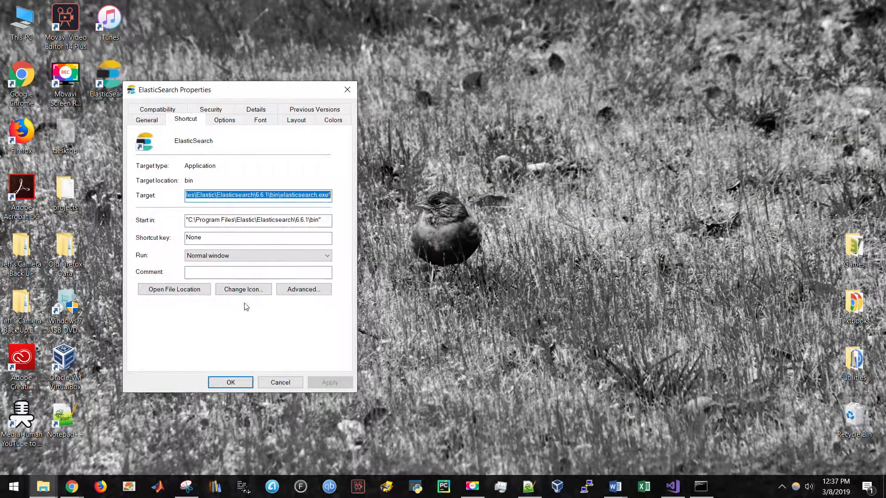
left_click(329, 196)
left_click_drag(330, 196, 171, 208)
left_click(551, 314)
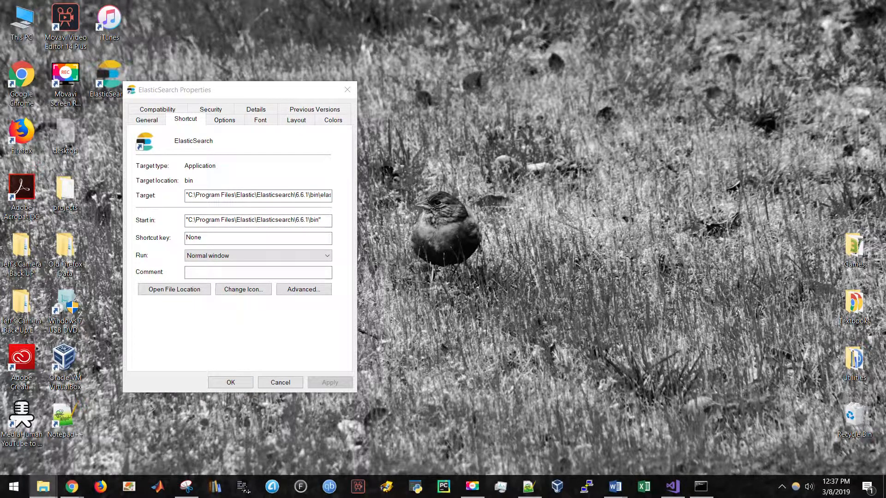
- Open File Explorer and browse to the folder C:\Program Files\Elastic\elasticsearch-6.6.1\bin
key("super+e")
left_click(229, 119)
type("c:\\progr")
key("Down")
type("\\elas")
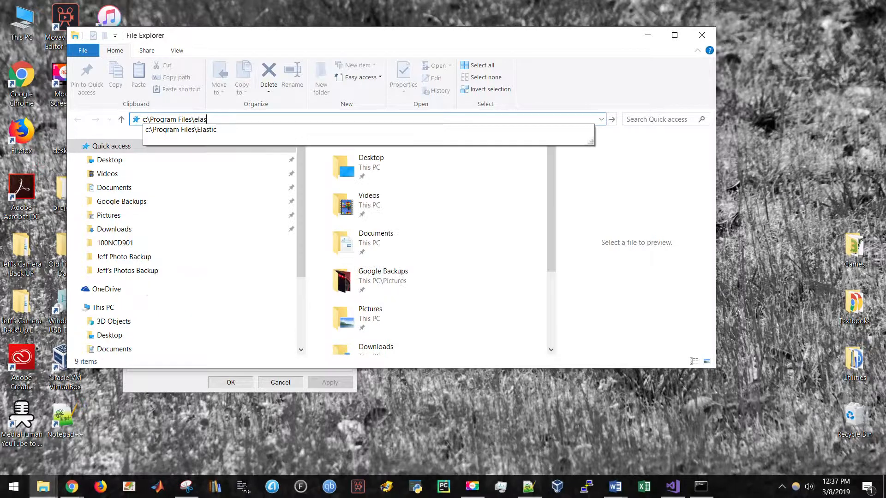
key("Down")
key("Return")
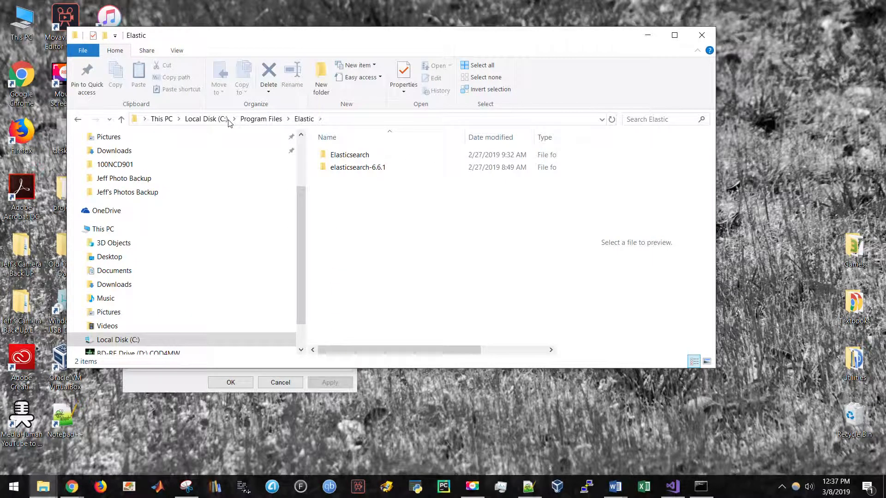
double_click(391, 170)
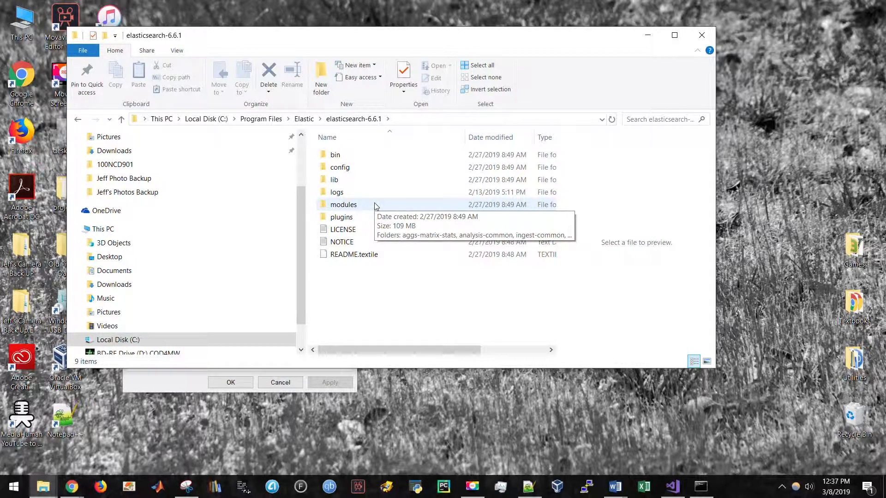
left_click(354, 155)
double_click(354, 155)
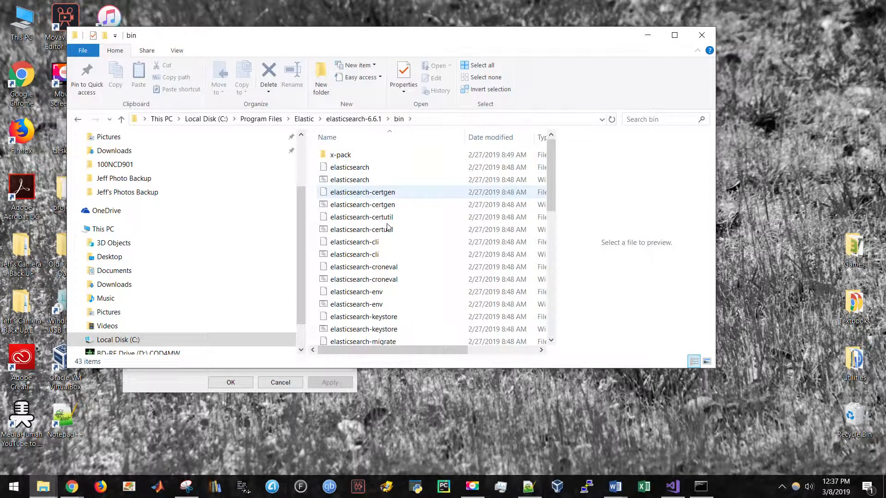
- Write out the path C:\Program Files\Elastic\elasticsearch-6.6.1\bin\elasticsearch.exe in File Explorer without opening it, and close the window
left_click(428, 121)
left_click(429, 121)
type("\\elasticsearch-6.6.1\\bin\\el")
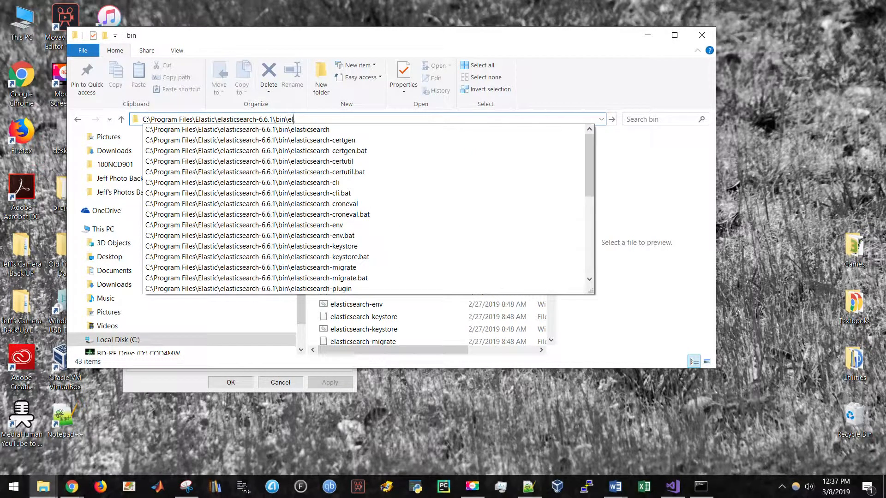
type(".exe")
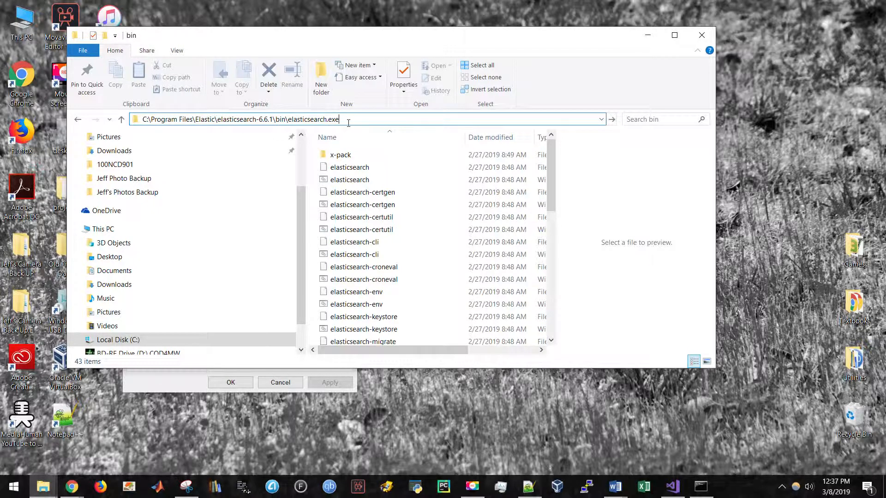
key("ctrl+a")
left_click_drag(535, 35, 584, 41)
left_click(759, 42)
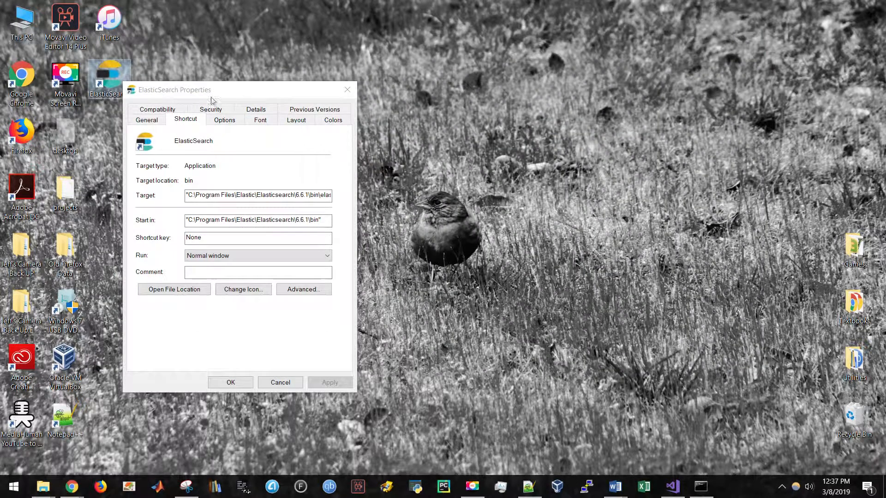
- Dismiss the shortcut's properties and start Elasticsearch from its desktop shortcut
left_click_drag(188, 196, 329, 197)
left_click(280, 383)
double_click(106, 94)
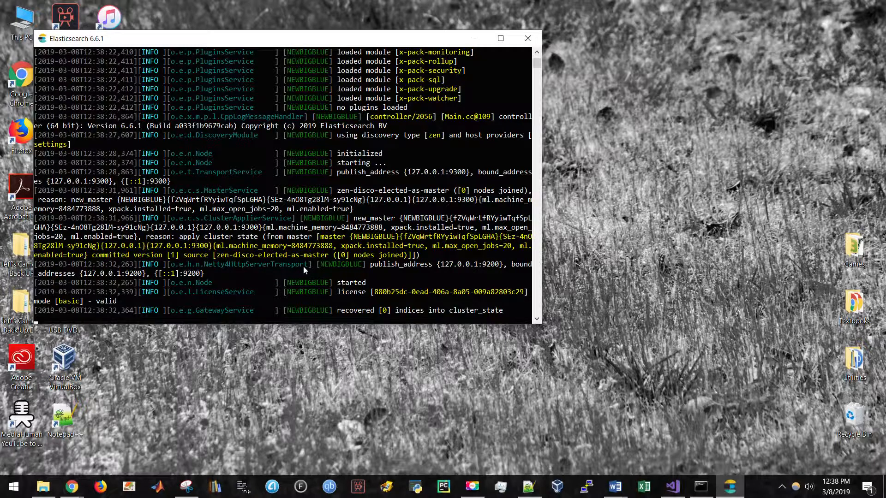
scroll(303, 265, "down", 3)
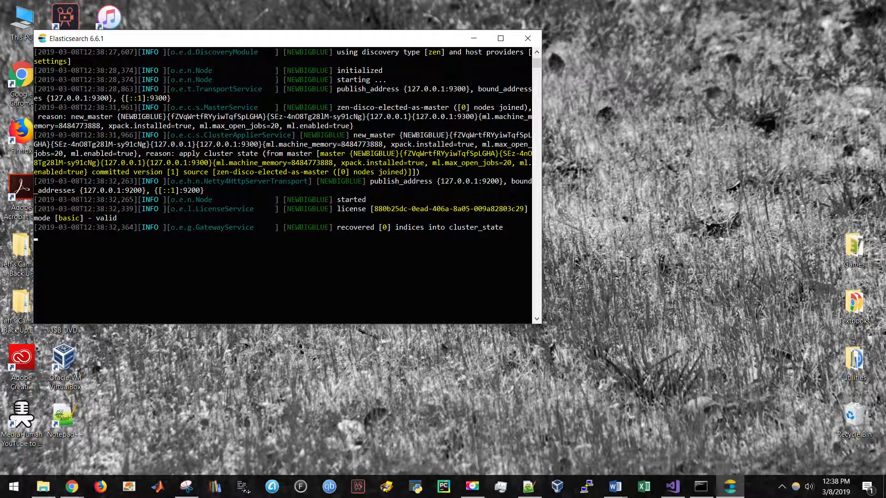
- Switch to Chrome, open localhost:9200 in a new window and look over the JSON response
mouse_move(84, 484)
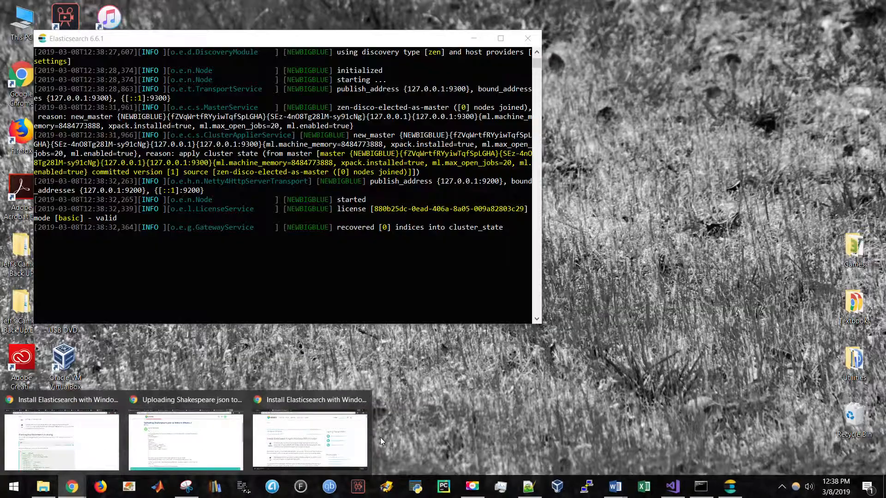
mouse_move(365, 444)
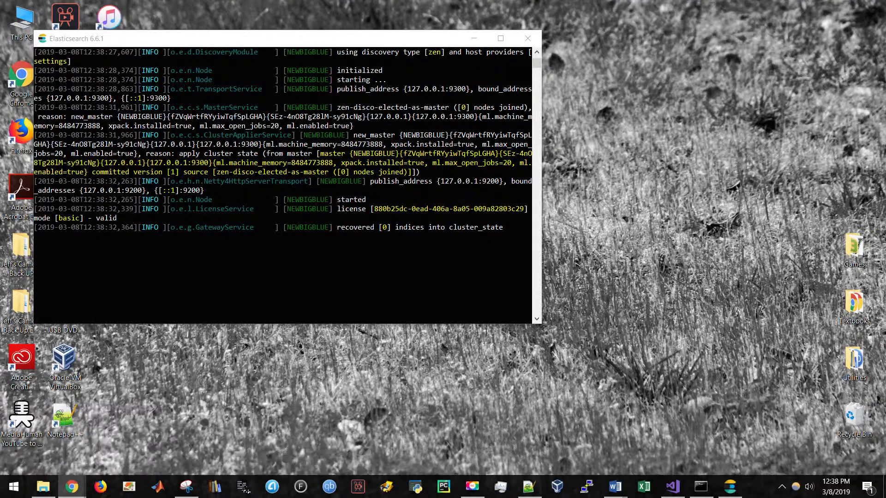
left_click_drag(885, 231, 482, 0)
left_click(297, 33)
type("localhost:9200")
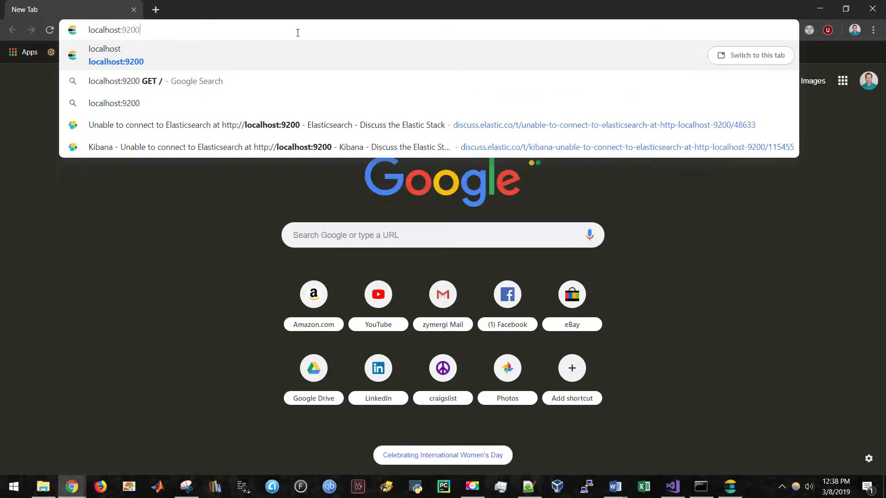
key("Return")
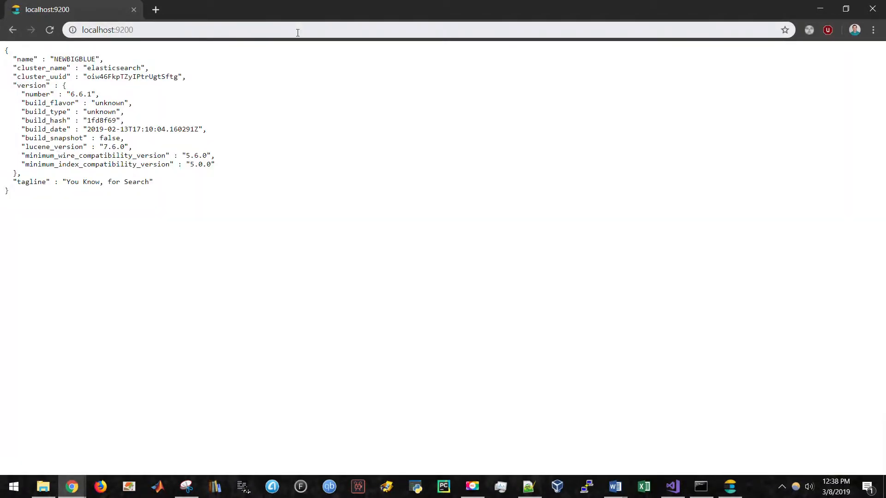
left_click_drag(106, 200, 1, 28)
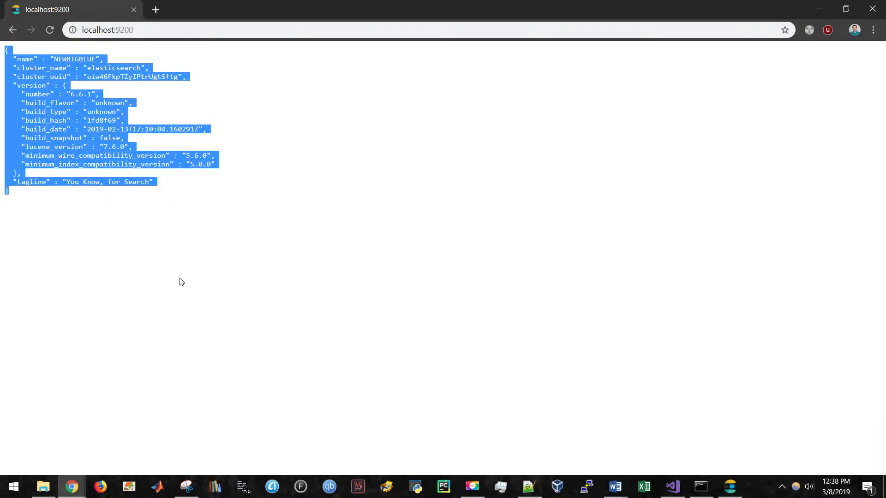
left_click(70, 197)
- Move the browser window aside and examine the log output in the Elasticsearch console
left_click_drag(376, 5, 645, 4)
left_click(153, 284)
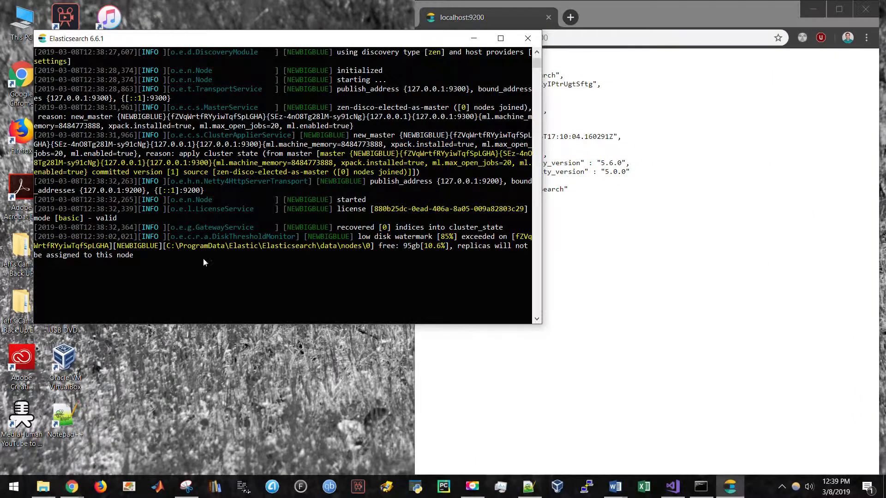
left_click(126, 272)
key("Escape")
scroll(145, 284, "down", 3)
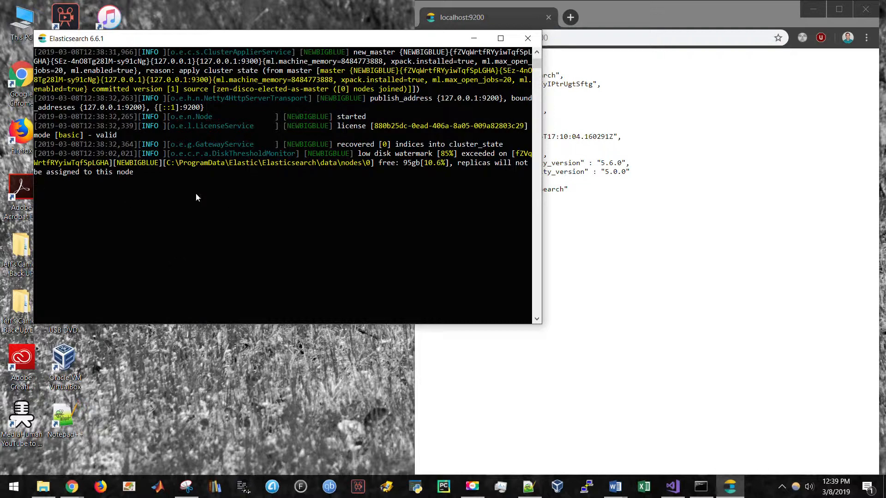
scroll(195, 199, "up", 4)
left_click(160, 291)
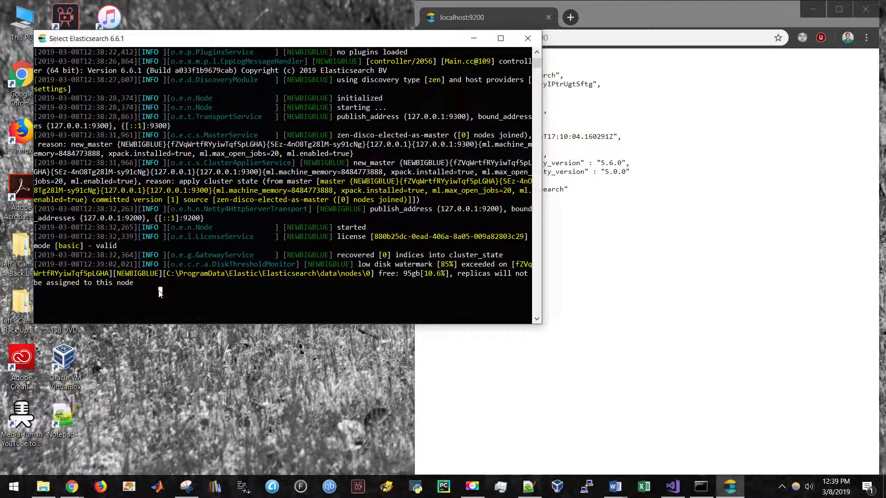
- Stop Elasticsearch by closing its console window, and reload localhost:9200 in the browser
left_click(47, 292)
key("Escape")
left_click(528, 37)
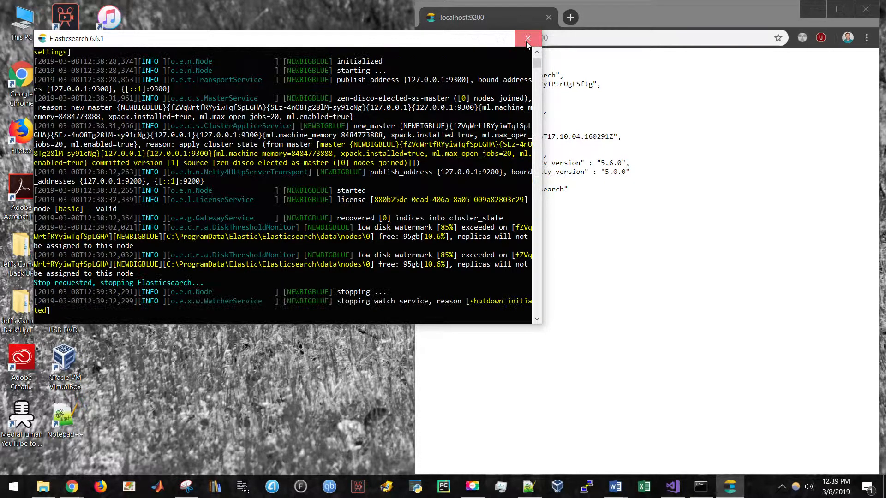
key("F5")
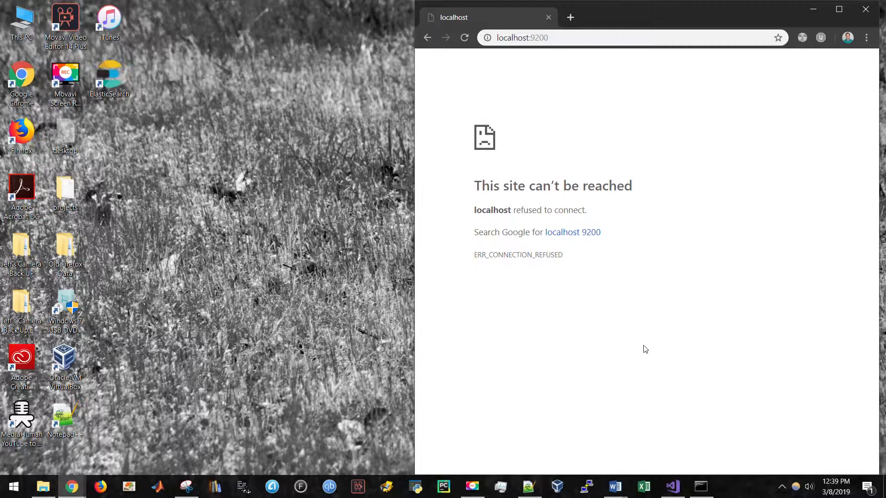
- Restart Elasticsearch from its desktop shortcut and arrange its console side by side with the localhost browser window
double_click(109, 74)
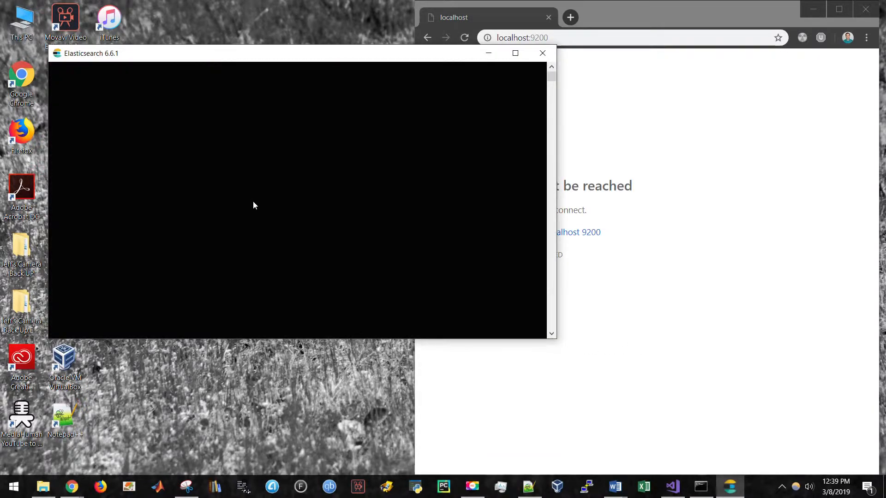
left_click_drag(317, 61, 462, 48)
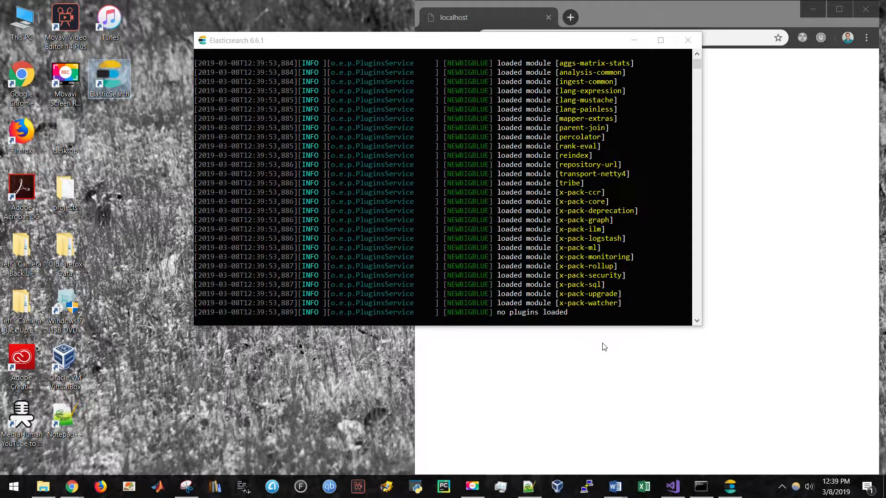
left_click(497, 296)
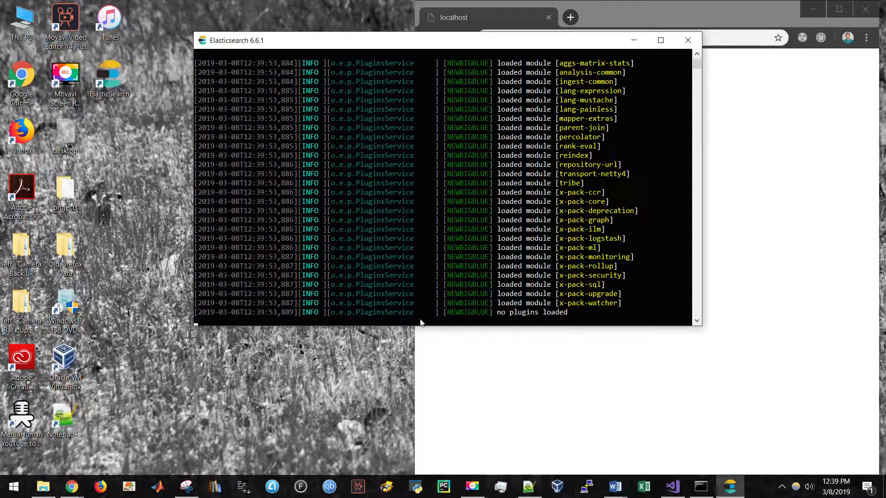
left_click_drag(480, 44, 301, 73)
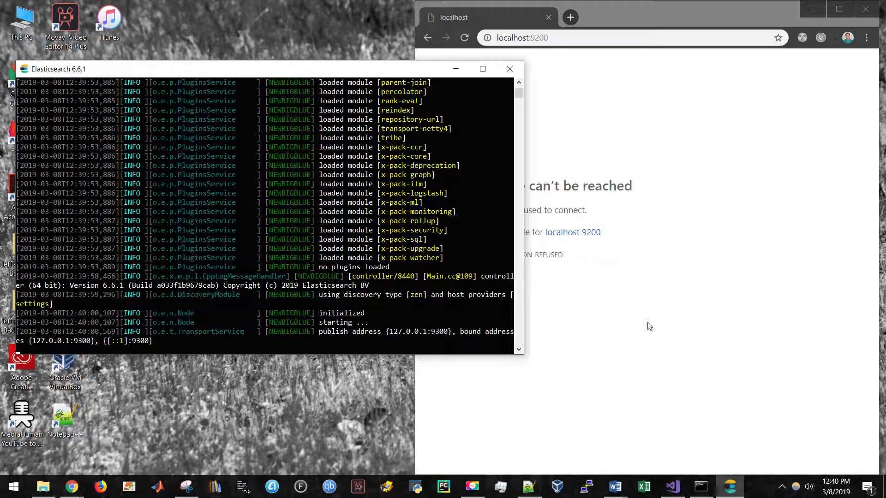
key("super+Left")
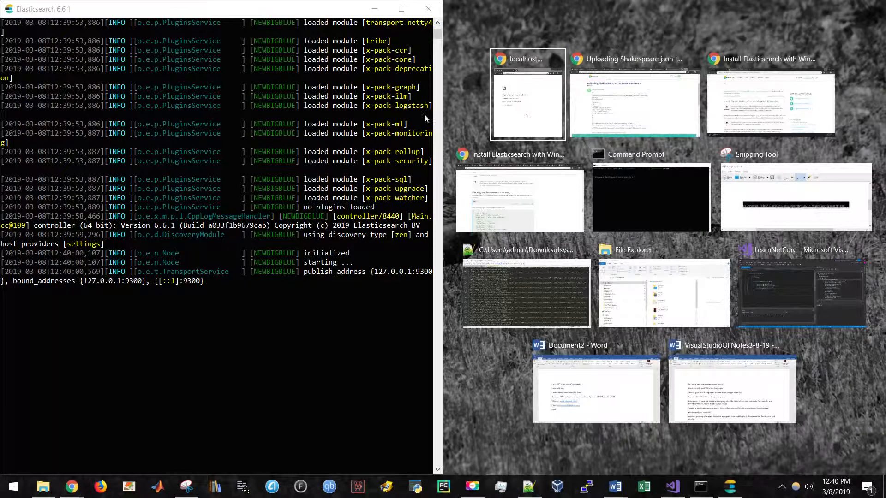
left_click(530, 111)
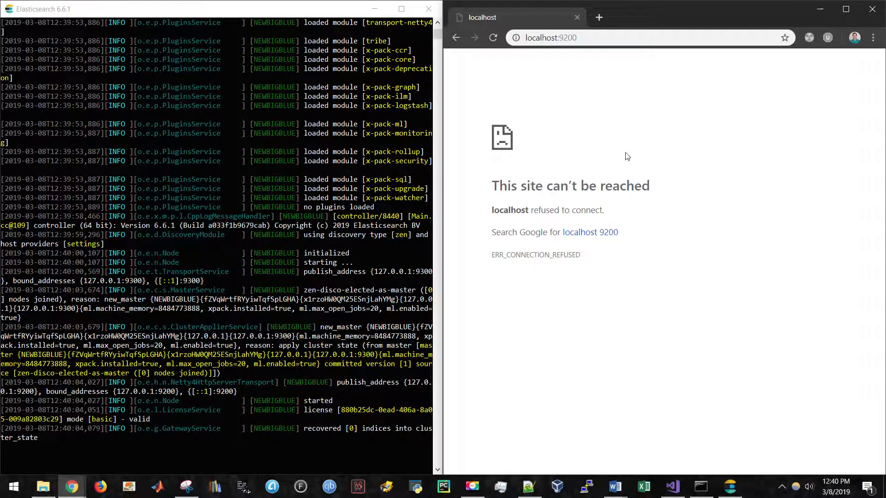
- Check the console's startup log, reload localhost:9200 and review the returned JSON
scroll(342, 366, "down", 3)
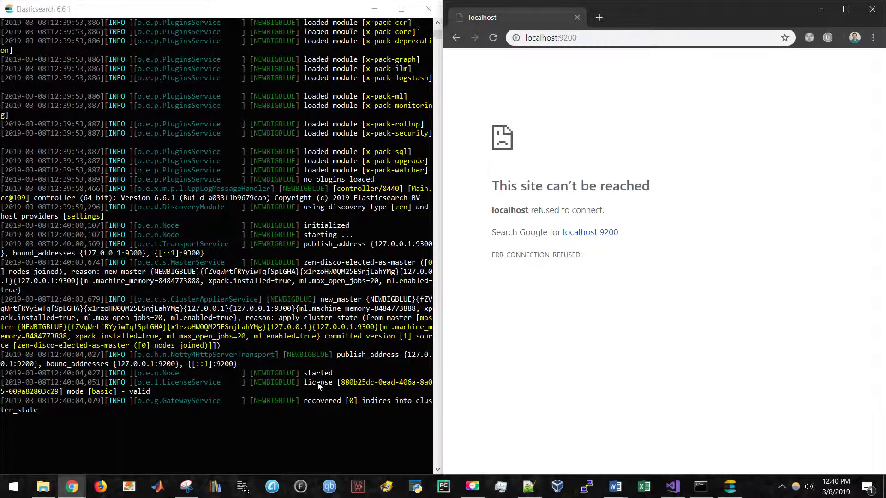
key("F5")
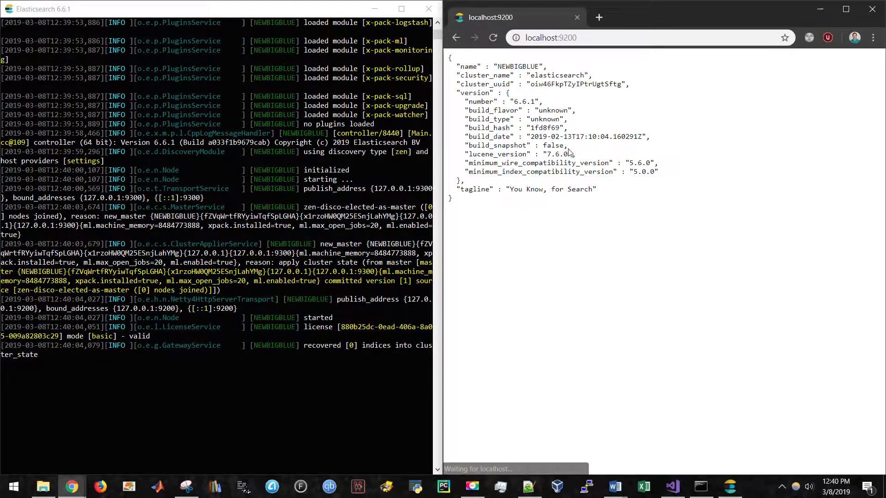
left_click_drag(589, 221, 454, 48)
left_click(459, 58)
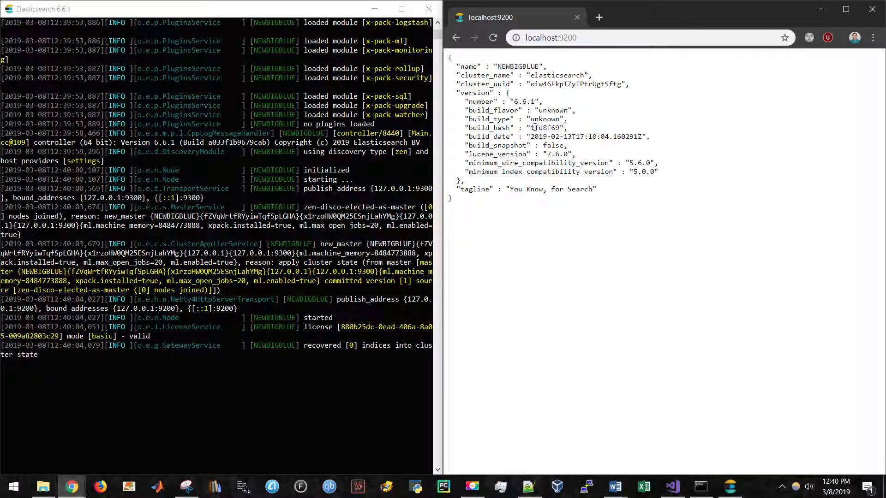